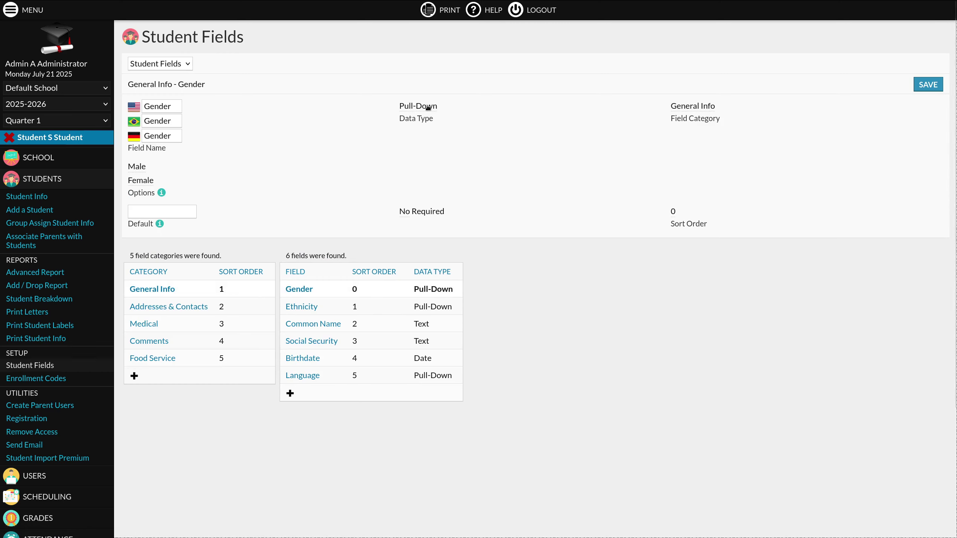
- Open the Gender field's pull-down options for editing and review the listed entries
{"action": "left_click", "coordinate": [142, 176]}
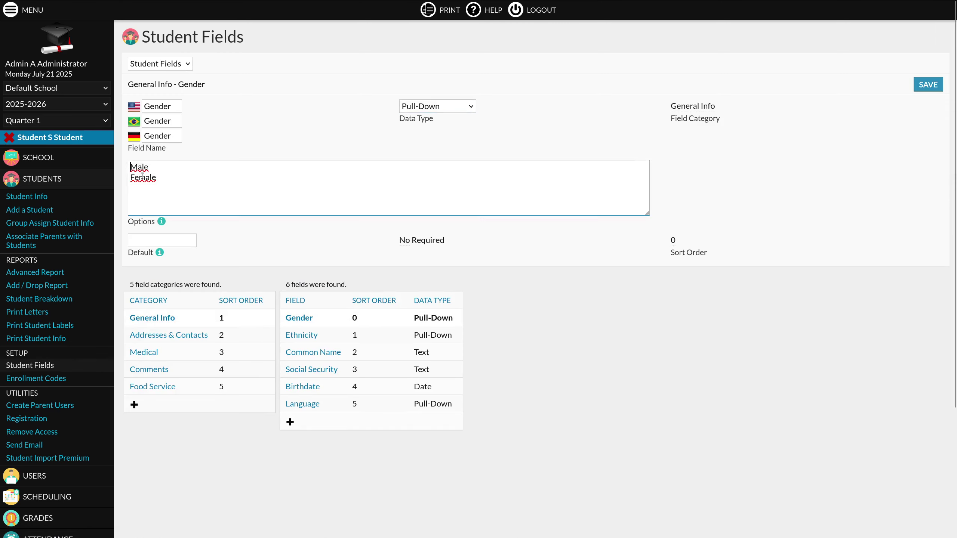
{"action": "left_click_drag", "start_coordinate": [168, 179], "coordinate": [129, 166]}
{"action": "left_click", "coordinate": [177, 175]}
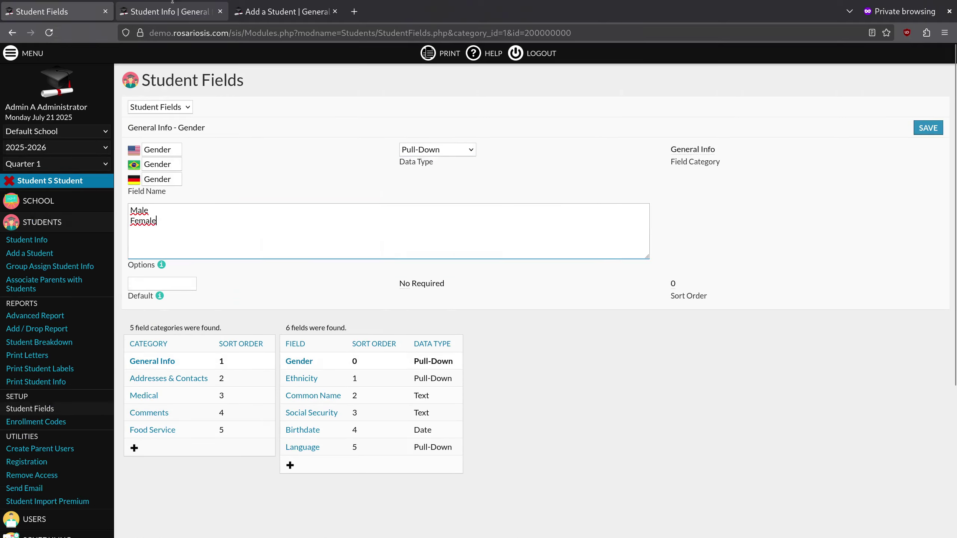
- Check how the Gender field appears on the open Student Info page and on the Add a Student form
{"action": "left_click", "coordinate": [170, 11]}
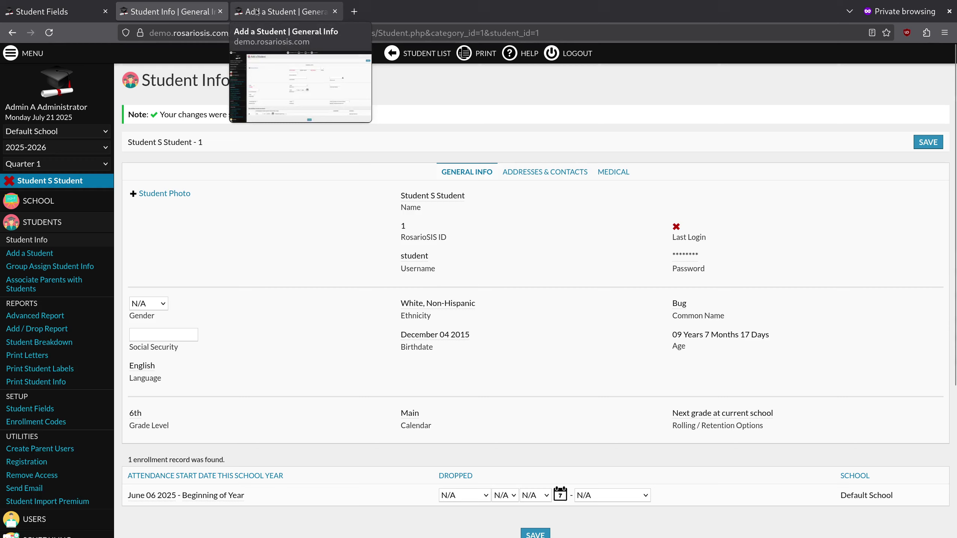
{"action": "left_click", "coordinate": [283, 12]}
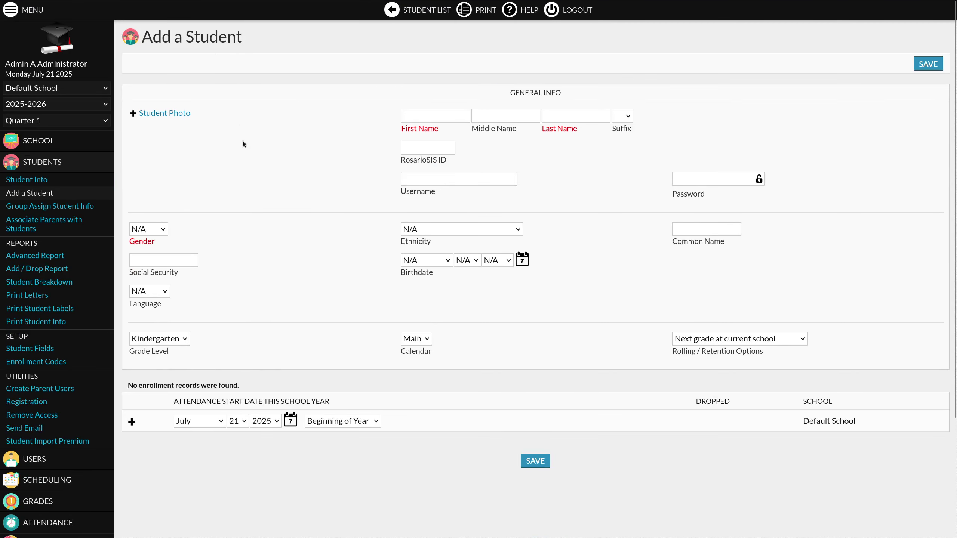
{"action": "double_click", "coordinate": [156, 242]}
{"action": "left_click", "coordinate": [182, 243]}
- Return to the student field setup and try Male as the Gender field's default value
{"action": "left_click", "coordinate": [60, 8]}
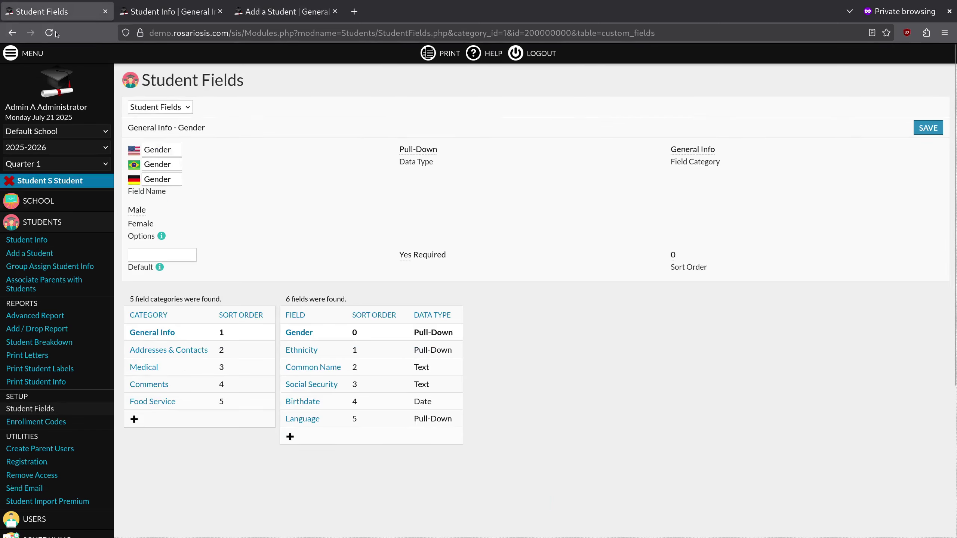
{"action": "left_click", "coordinate": [171, 215]}
{"action": "type", "text": "Male"}
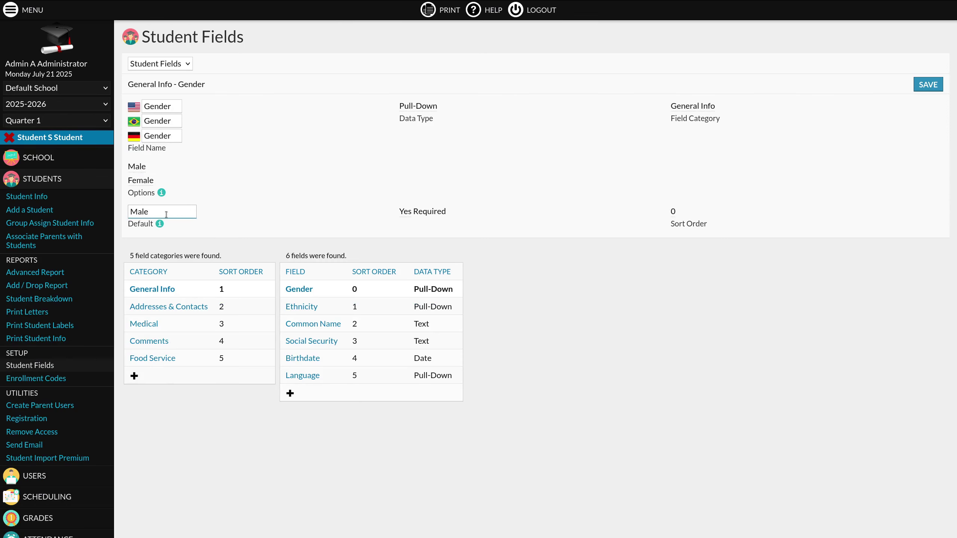
{"action": "key", "text": "ctrl+a"}
{"action": "key", "text": "BackSpace"}
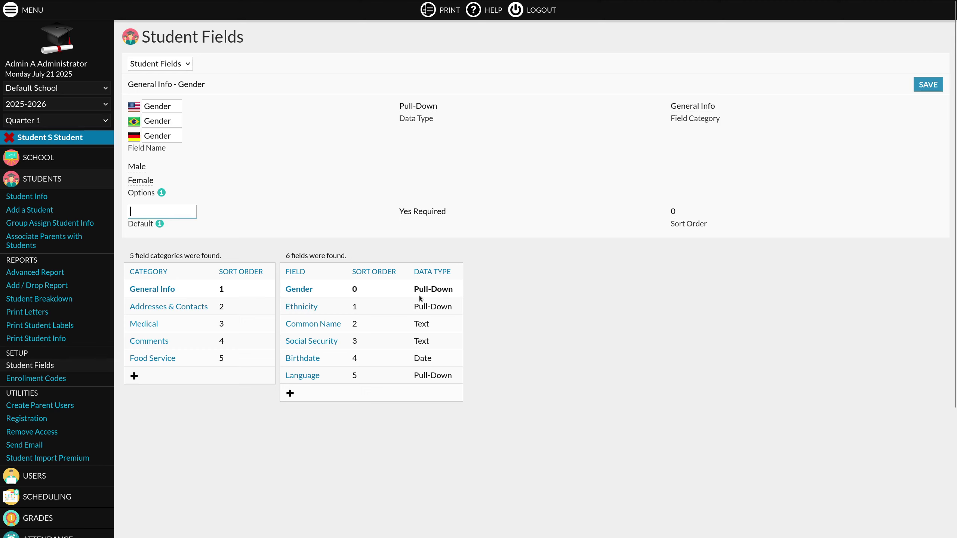
- Examine the Ethnicity and Common Name field definitions, plus the Birthdate date picker on the Add a Student form
{"action": "left_click", "coordinate": [302, 306]}
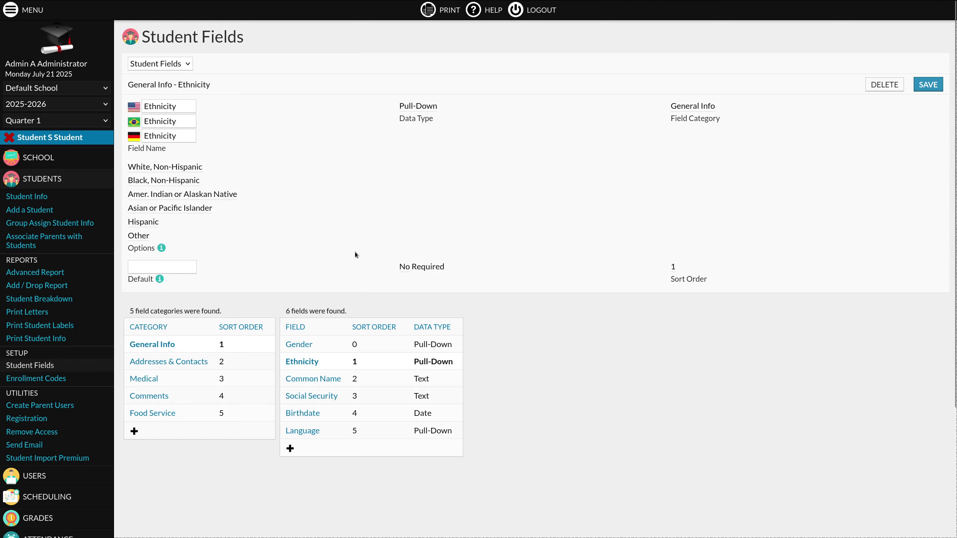
{"action": "left_click", "coordinate": [312, 379]}
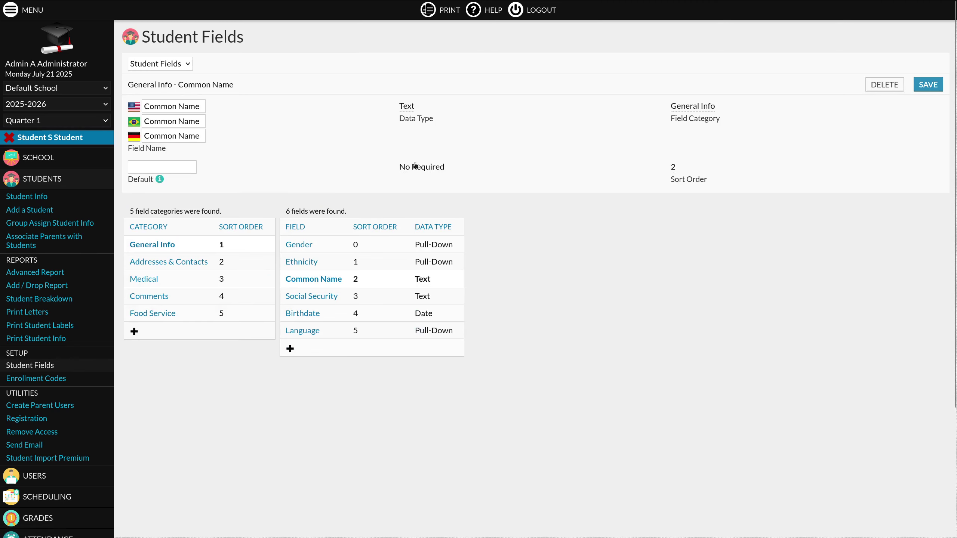
{"action": "left_click", "coordinate": [30, 210]}
{"action": "left_click", "coordinate": [522, 260]}
{"action": "left_click", "coordinate": [541, 267]}
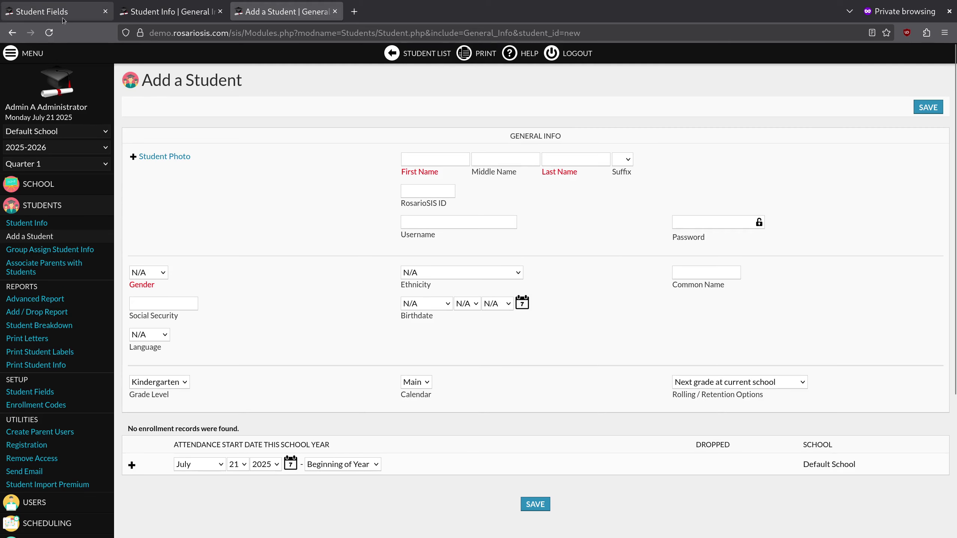
- Change the Language field's data type to Auto Pull-Down in the student field setup and save it
{"action": "left_click", "coordinate": [64, 9]}
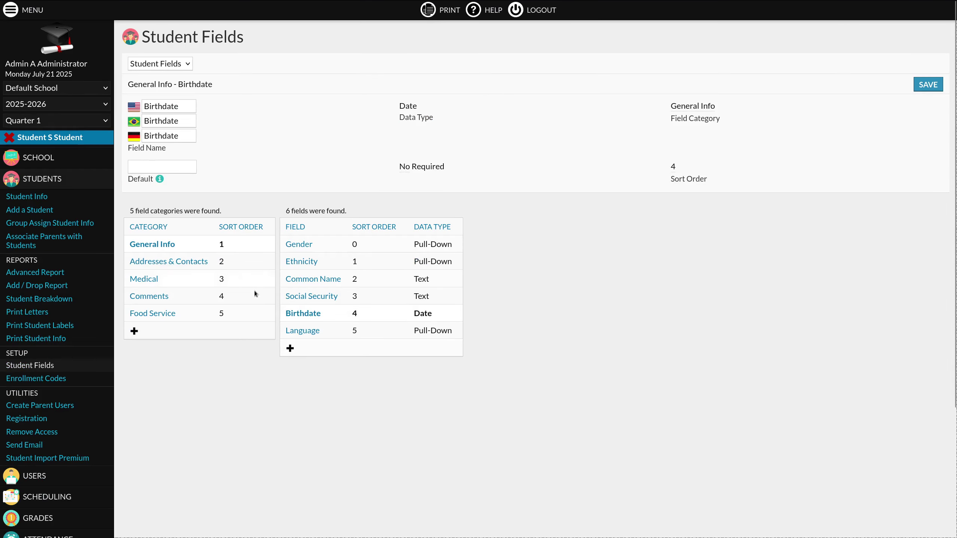
{"action": "left_click", "coordinate": [307, 330]}
{"action": "left_click", "coordinate": [418, 106]}
{"action": "left_click", "coordinate": [430, 132]}
{"action": "left_click", "coordinate": [142, 184]}
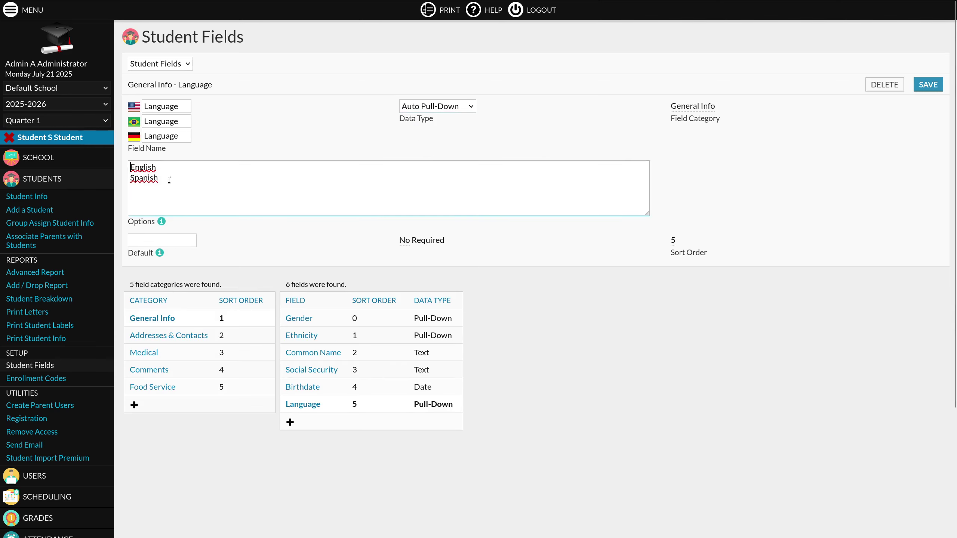
{"action": "key", "text": "ctrl+a"}
{"action": "left_click", "coordinate": [921, 83]}
- Set the student's Language to the custom value French using the -Edit- option in Student Info
{"action": "left_click", "coordinate": [211, 7]}
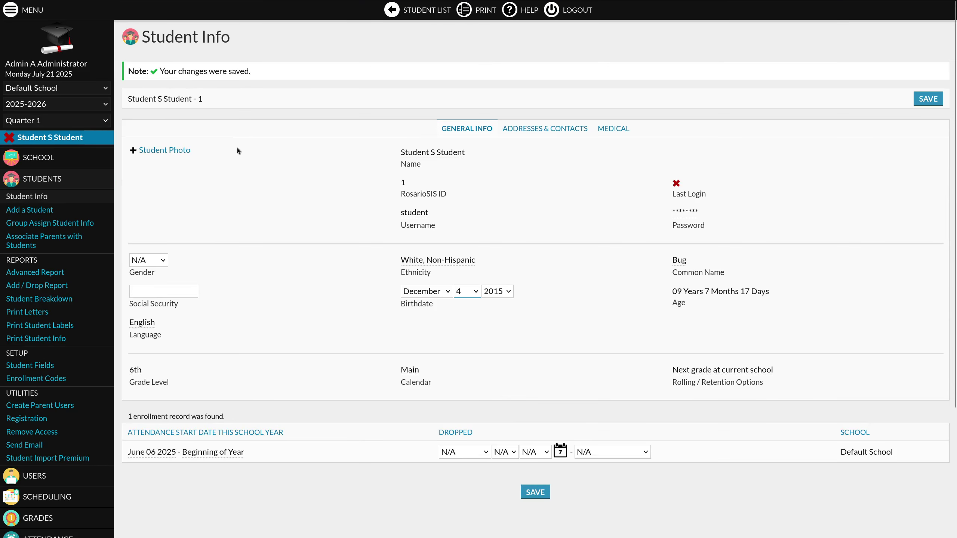
{"action": "left_click", "coordinate": [143, 289]}
{"action": "left_click", "coordinate": [144, 290]}
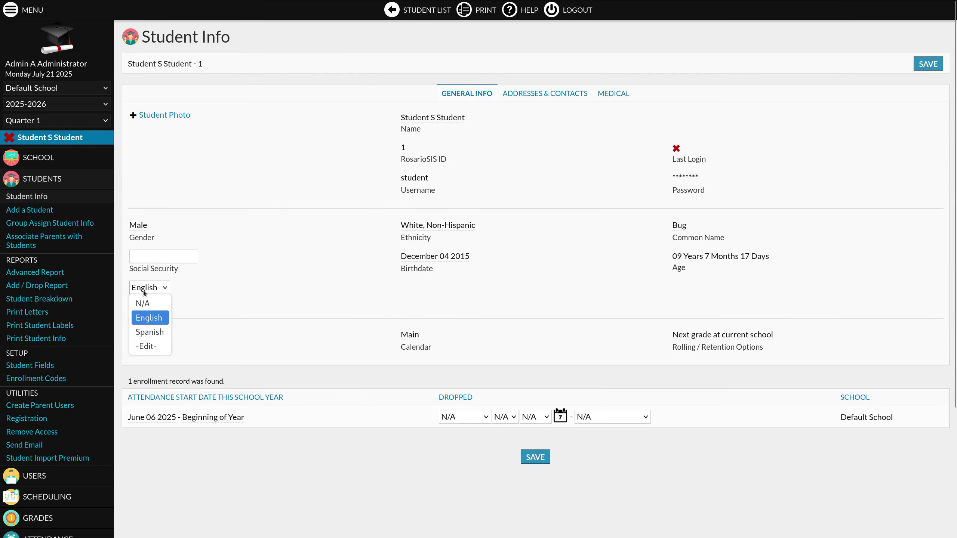
{"action": "left_click", "coordinate": [147, 344]}
{"action": "left_click", "coordinate": [29, 365]}
{"action": "left_click", "coordinate": [151, 288]}
- Start a new pull-down student field named Class in the General Info category
{"action": "left_click", "coordinate": [303, 375]}
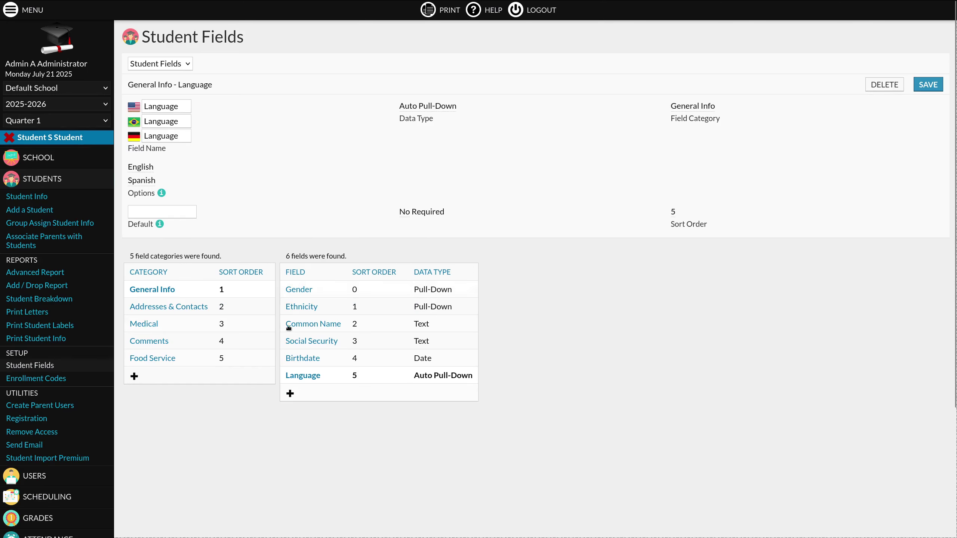
{"action": "left_click", "coordinate": [289, 393]}
{"action": "type", "text": "class"}
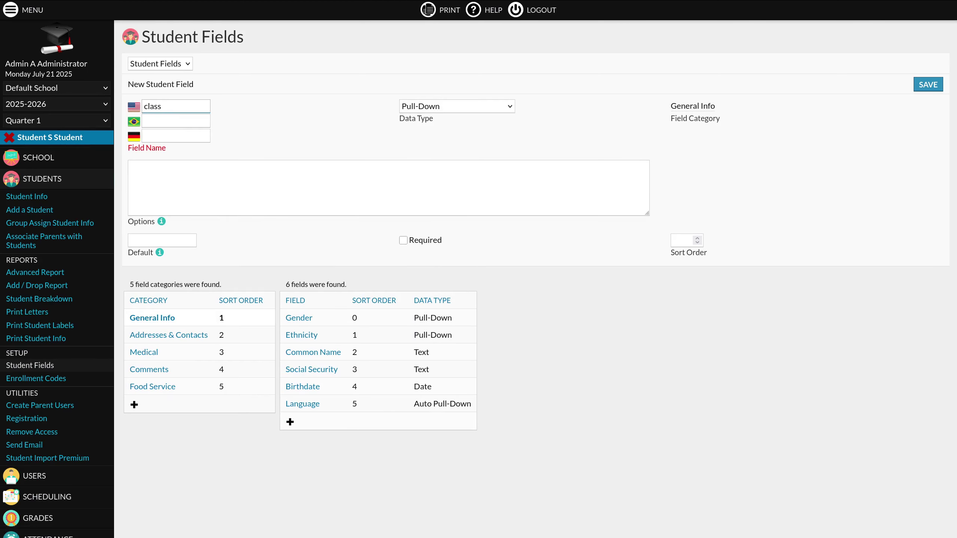
{"action": "key", "text": "BackSpace"}
{"action": "key", "text": "BackSpace"}
{"action": "key", "text": "BackSpace"}
{"action": "key", "text": "BackSpace"}
{"action": "key", "text": "BackSpace"}
{"action": "type", "text": "Class"}
{"action": "left_click", "coordinate": [214, 197]}
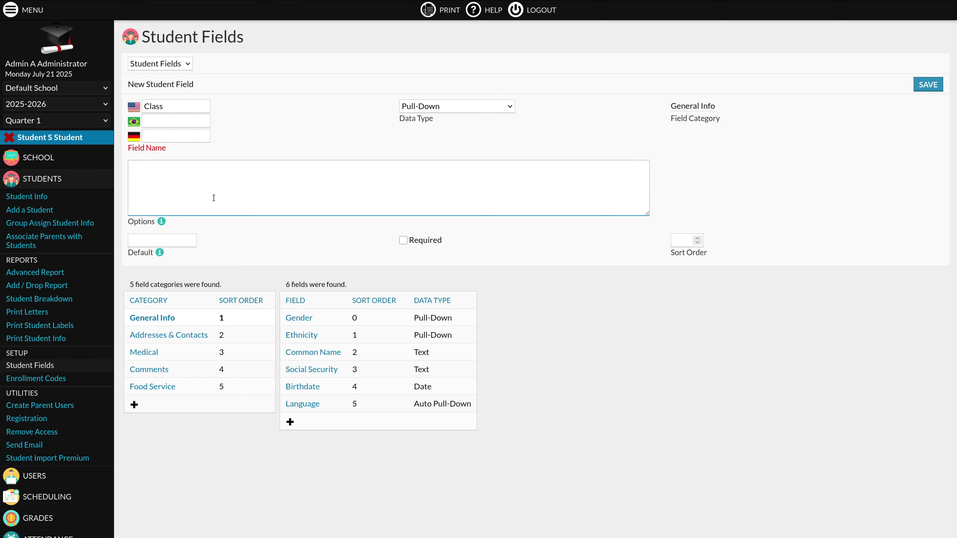
- Enter 1st A, 1st B, 2nd A and 2nd B as the Class field's options
{"action": "type", "text": "1st A"}
{"action": "key", "text": "Return"}
{"action": "type", "text": "1st A"}
{"action": "key", "text": "BackSpace"}
{"action": "type", "text": "B"}
{"action": "key", "text": "Return"}
{"action": "type", "text": "2n"}
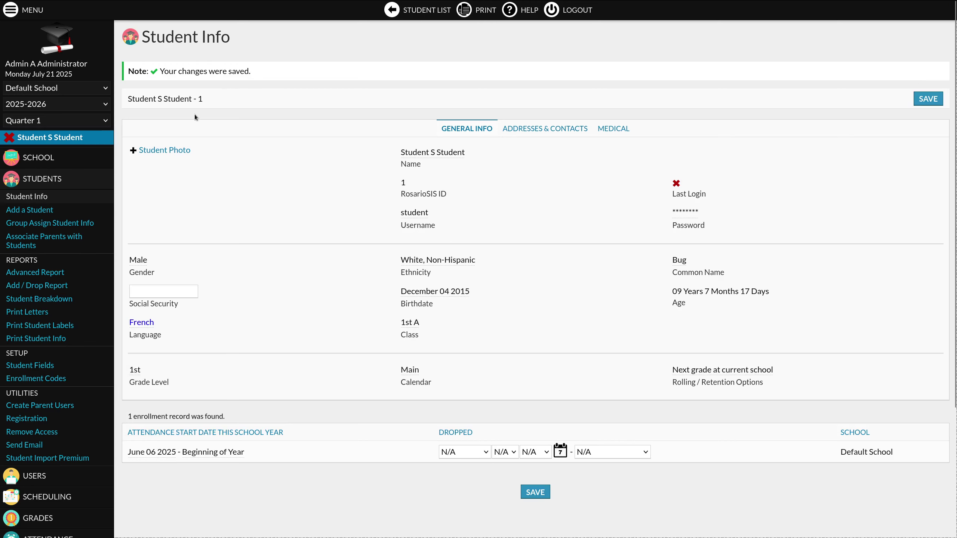
- Clear the current student and run an advanced student search with the Class field set to 1st A
{"action": "left_click", "coordinate": [9, 137]}
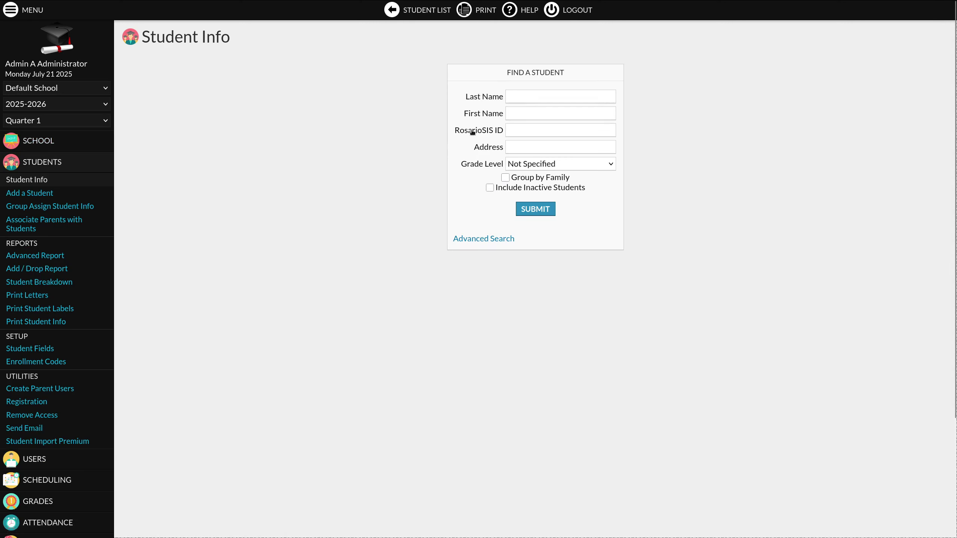
{"action": "left_click", "coordinate": [471, 237]}
{"action": "left_click", "coordinate": [511, 456]}
{"action": "scroll", "coordinate": [524, 358], "scroll_direction": "down", "scroll_amount": 5}
{"action": "left_click", "coordinate": [526, 379]}
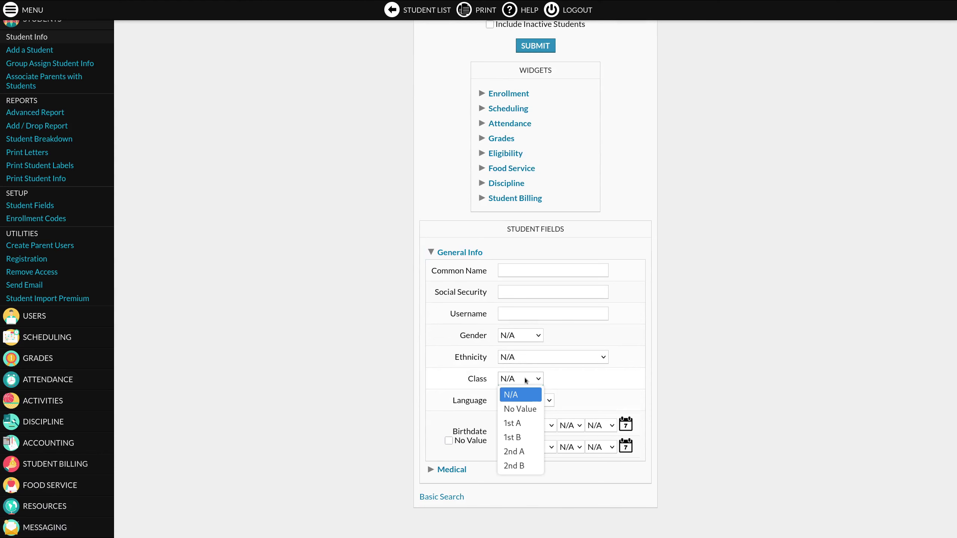
{"action": "left_click", "coordinate": [518, 420]}
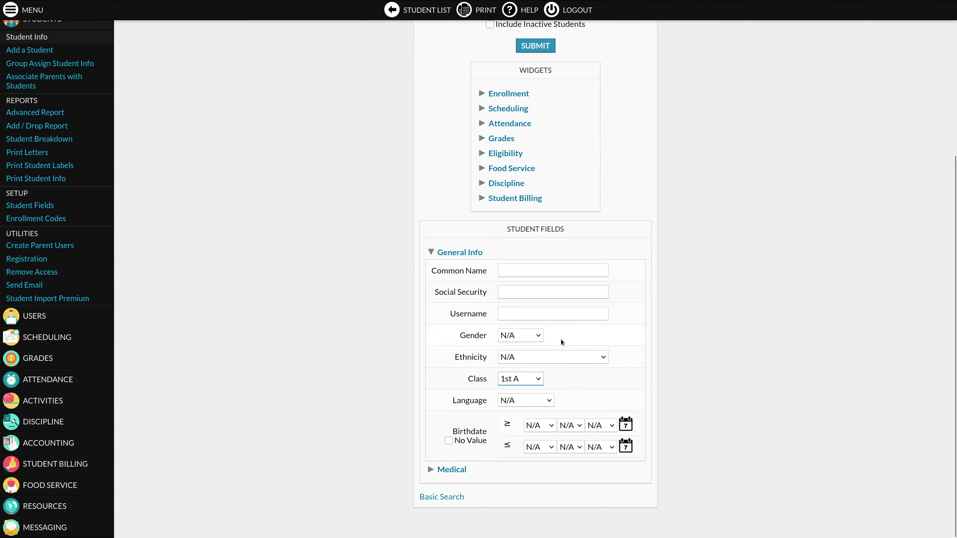
{"action": "scroll", "coordinate": [561, 340], "scroll_direction": "up", "scroll_amount": 4}
{"action": "left_click", "coordinate": [532, 185]}
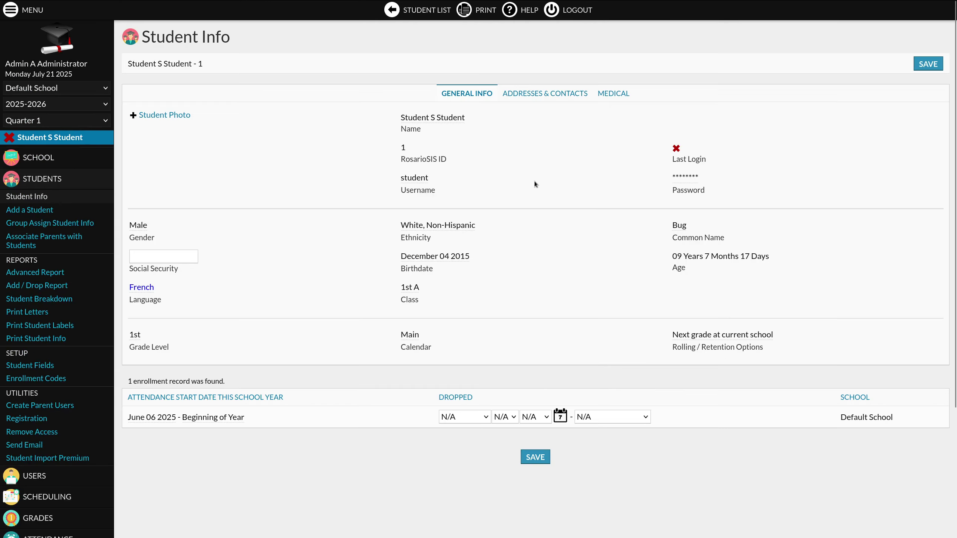
- Clear the current student, show the student list in Expanded View and examine the Class column
{"action": "left_click", "coordinate": [9, 137]}
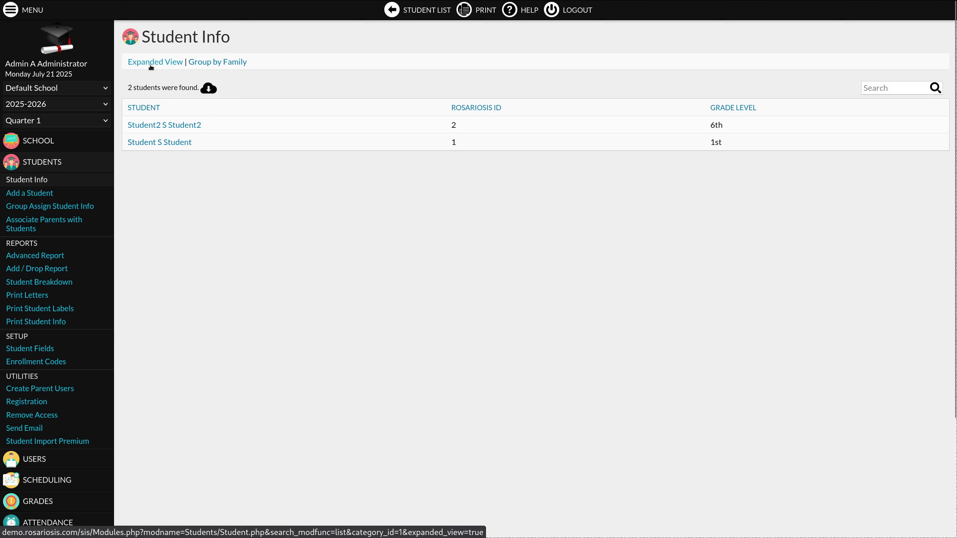
{"action": "left_click", "coordinate": [152, 62]}
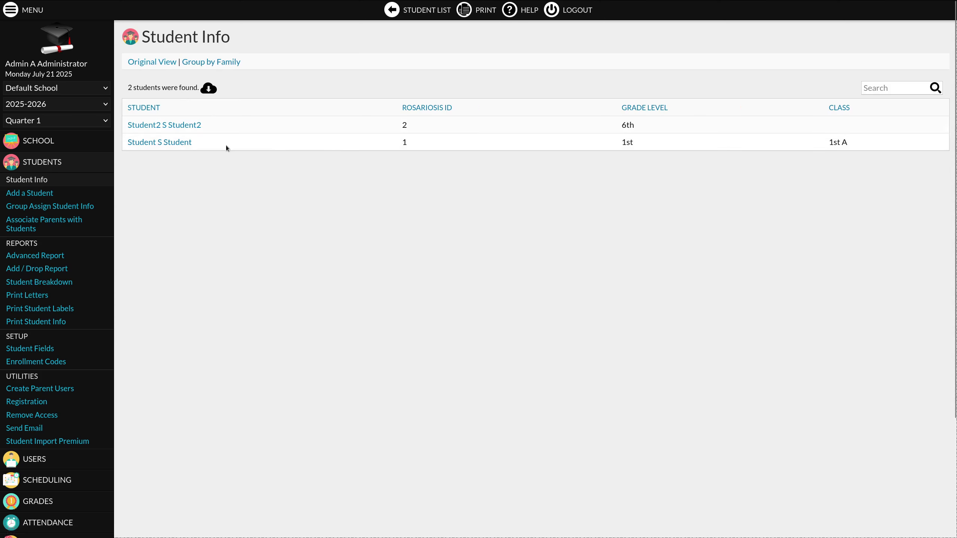
{"action": "triple_click", "coordinate": [868, 144]}
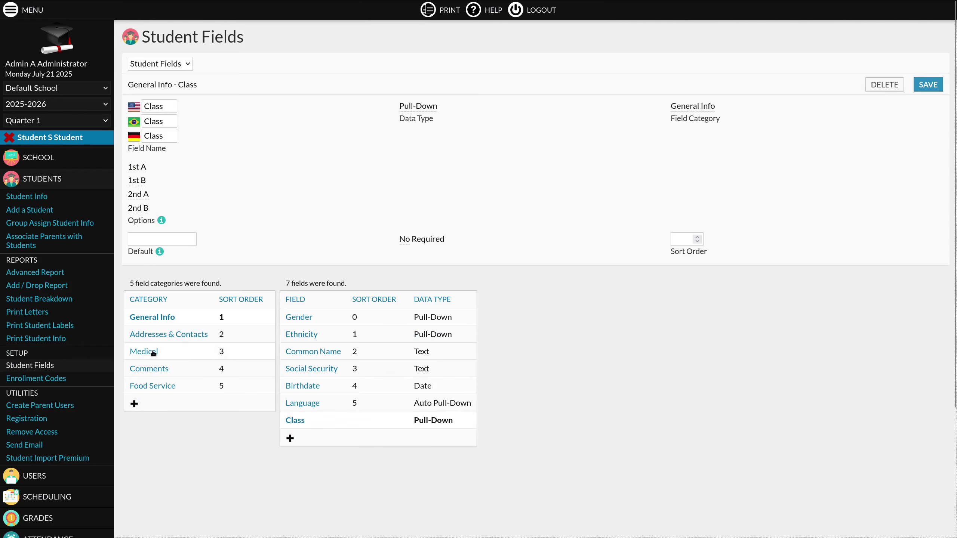
- Examine the Comments and Has Doctor's Note field definitions in the Medical category of the student field setup
{"action": "left_click", "coordinate": [153, 352]}
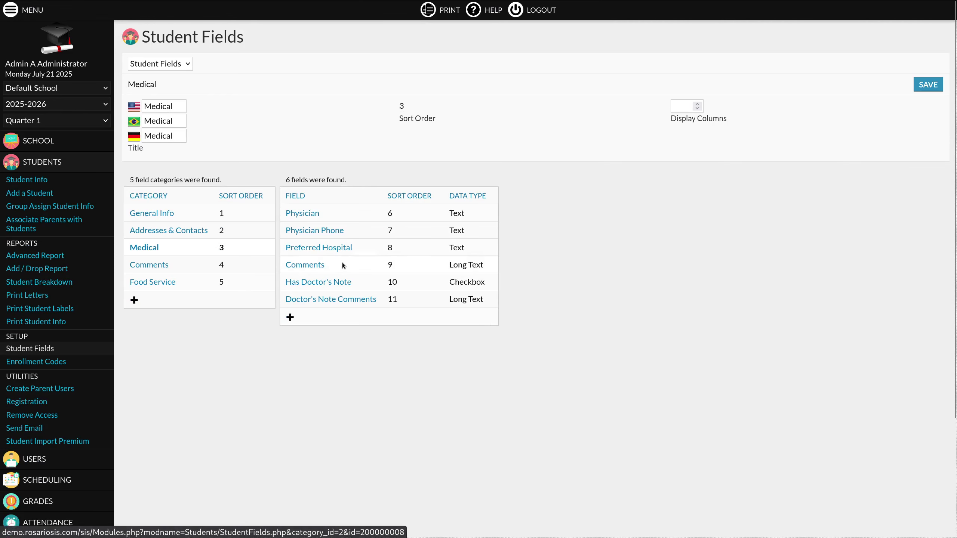
{"action": "left_click", "coordinate": [321, 265]}
{"action": "left_click", "coordinate": [318, 314]}
- Tick Has Doctor's Note in the 1st-grade student's medical information and save the record
{"action": "left_click", "coordinate": [158, 8]}
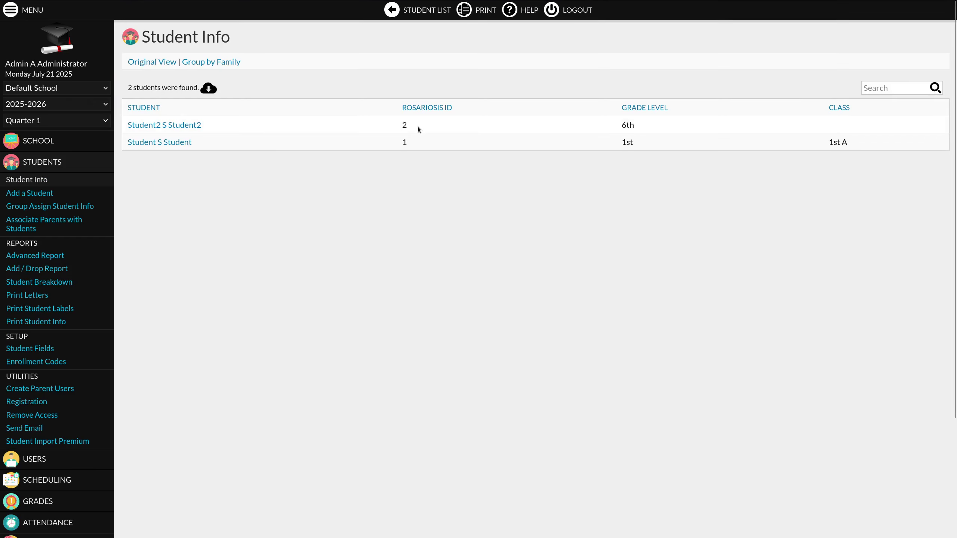
{"action": "left_click", "coordinate": [175, 145]}
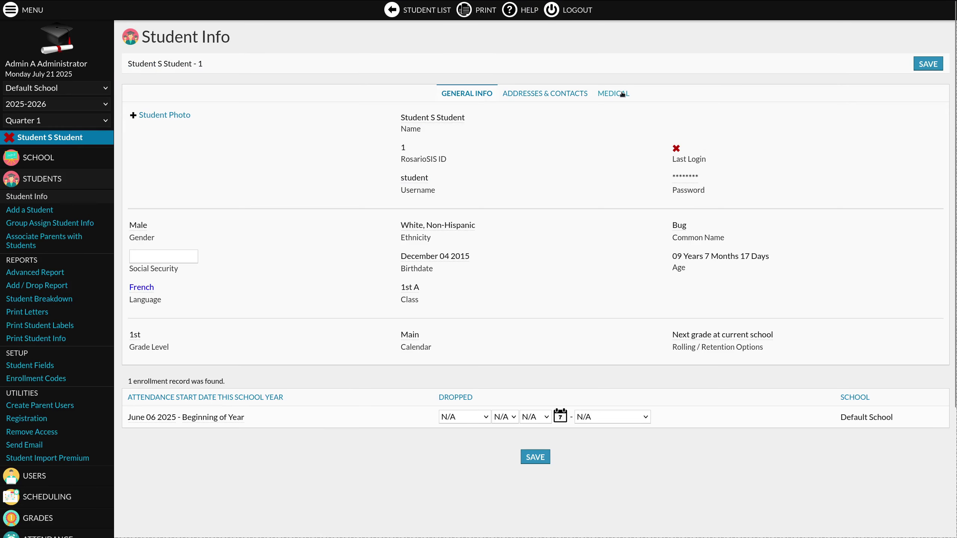
{"action": "left_click", "coordinate": [622, 94]}
{"action": "left_click", "coordinate": [677, 150]}
{"action": "left_click", "coordinate": [928, 63]}
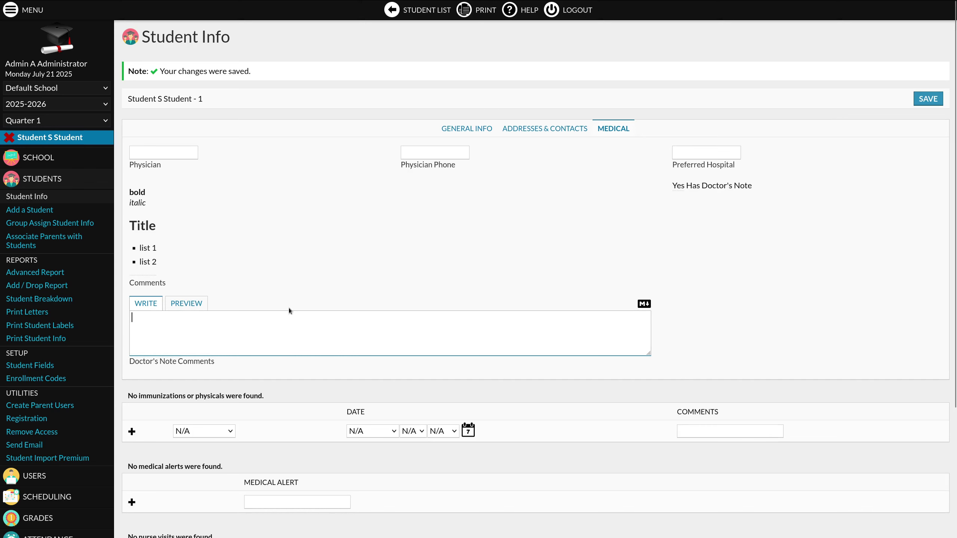
- Open the medical Comments for editing, enlarge the text box to inspect the Markdown source, and preview its formatting
{"action": "left_click", "coordinate": [145, 241]}
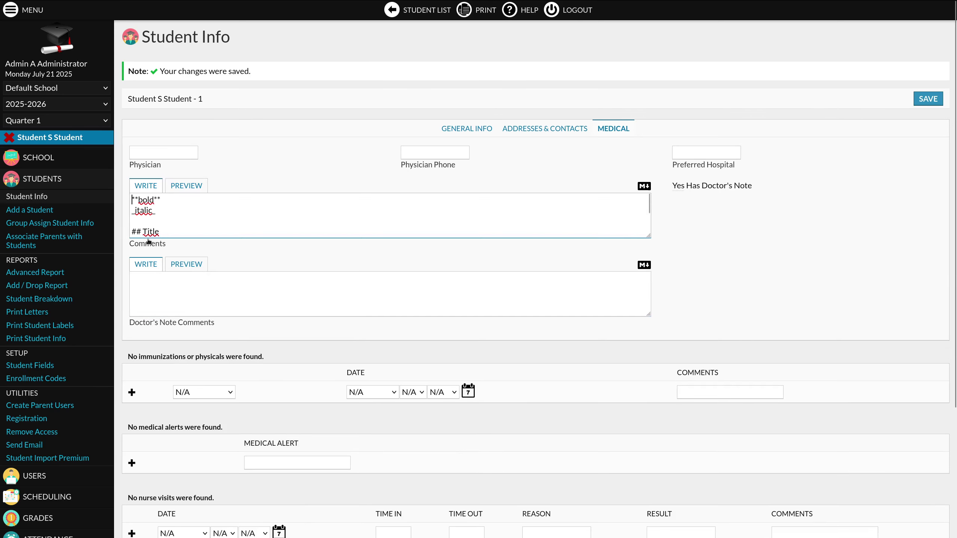
{"action": "left_click_drag", "start_coordinate": [648, 234], "coordinate": [644, 287]}
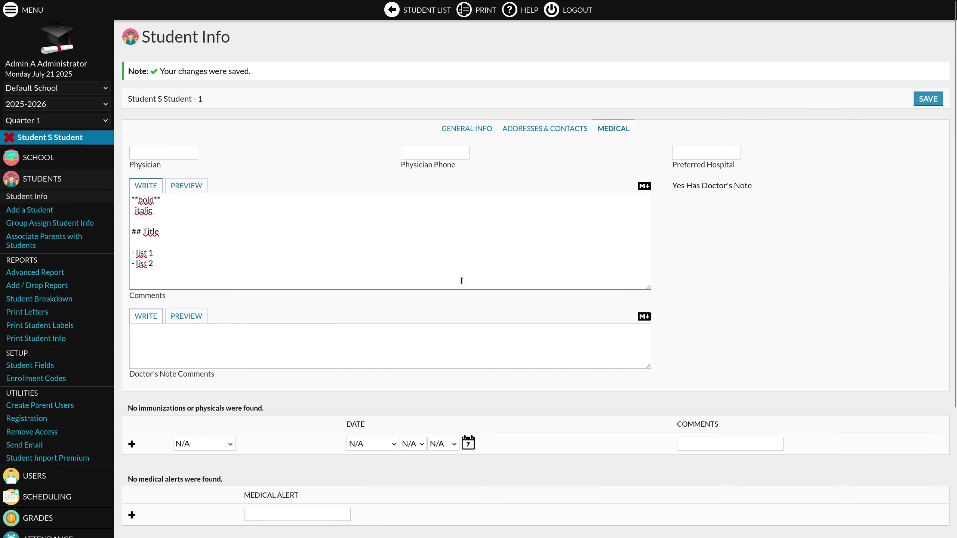
{"action": "double_click", "coordinate": [151, 232]}
{"action": "double_click", "coordinate": [141, 253]}
{"action": "left_click", "coordinate": [140, 263]}
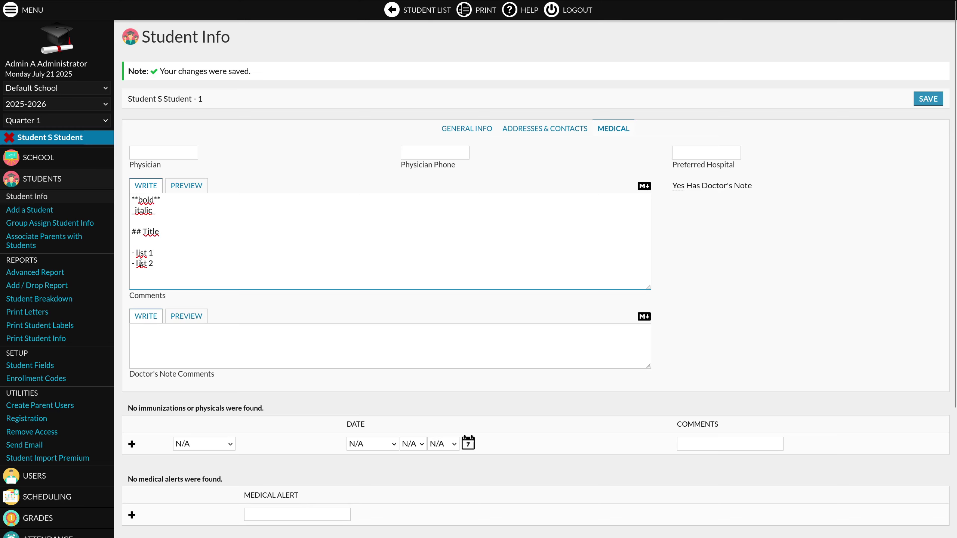
{"action": "left_click", "coordinate": [186, 186]}
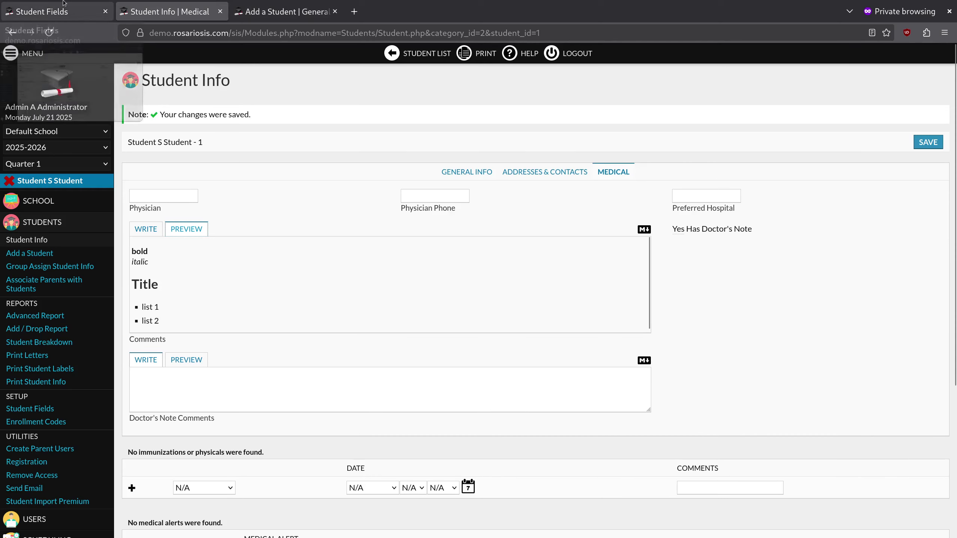
- Add a student field category titled Documents and save it
{"action": "left_click", "coordinate": [64, 3]}
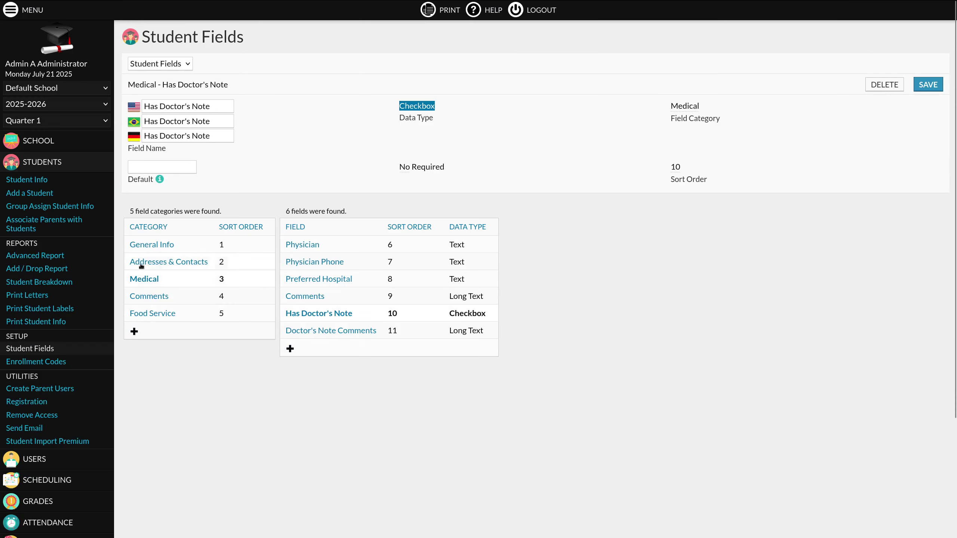
{"action": "left_click", "coordinate": [134, 331]}
{"action": "type", "text": "Documents"}
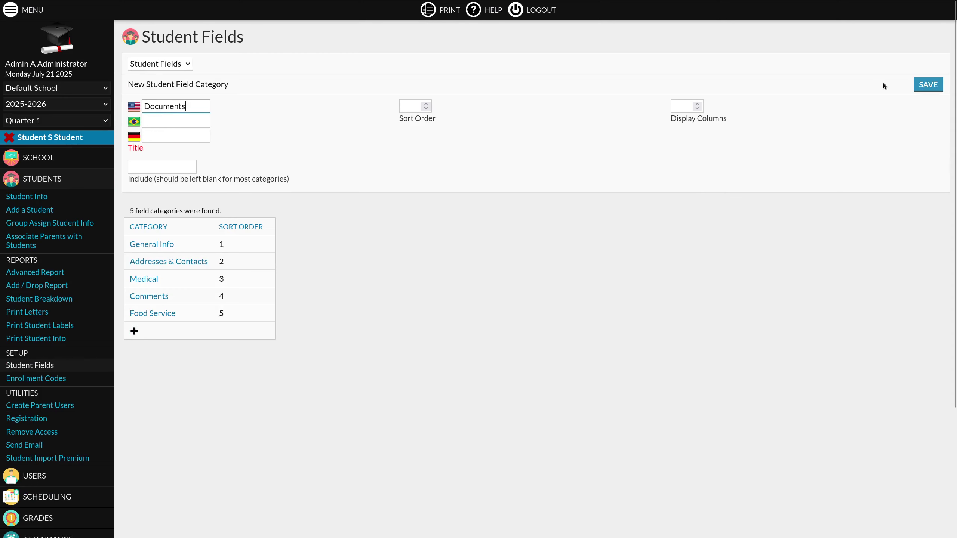
{"action": "left_click", "coordinate": [928, 85]}
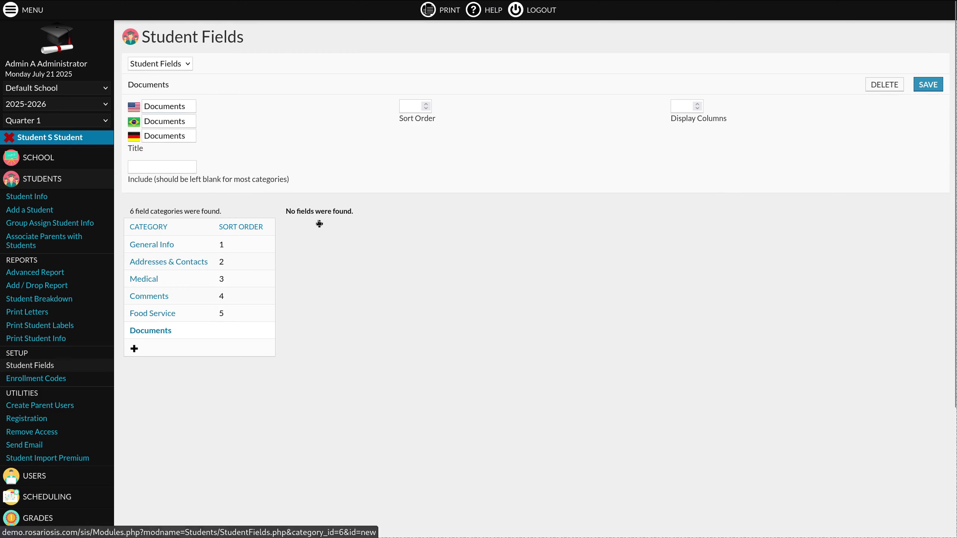
- Add a field named Files with the Files data type to the Documents category, save it, and show that category in the 1st-grade student's record
{"action": "left_click", "coordinate": [320, 224]}
{"action": "type", "text": "Files"}
{"action": "left_click", "coordinate": [457, 106]}
{"action": "left_click", "coordinate": [928, 84]}
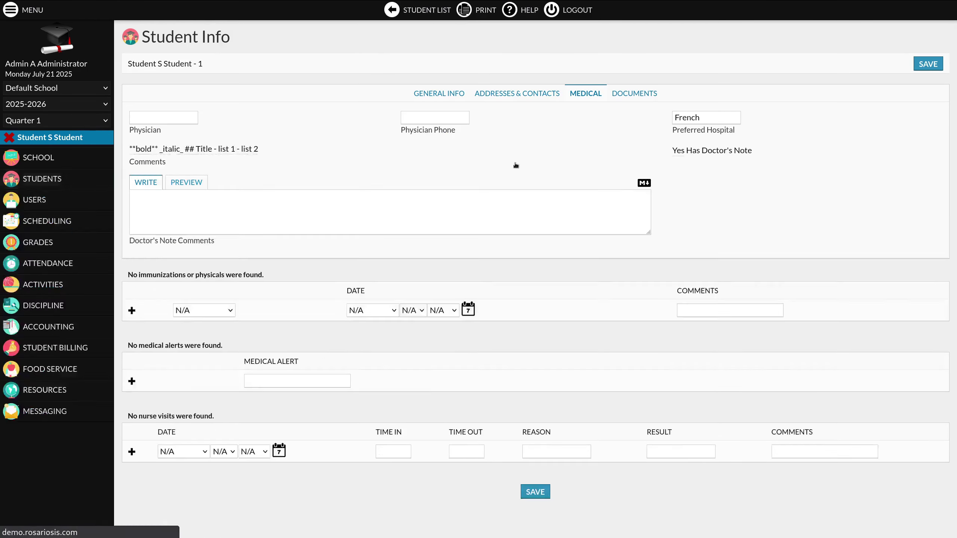
{"action": "left_click", "coordinate": [638, 91]}
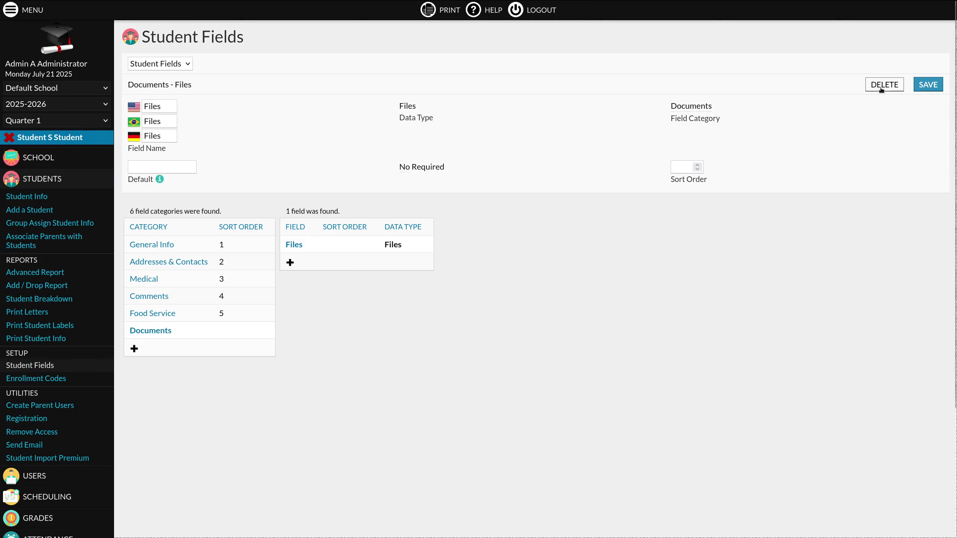
- Delete the Files field and the whole Documents category from the student field setup
{"action": "left_click", "coordinate": [881, 86]}
{"action": "left_click", "coordinate": [510, 147]}
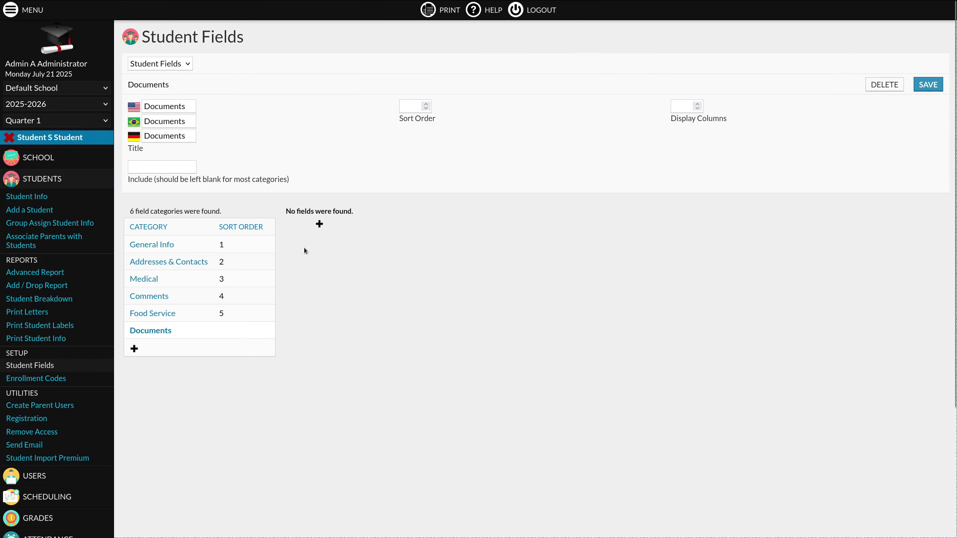
{"action": "left_click", "coordinate": [874, 85]}
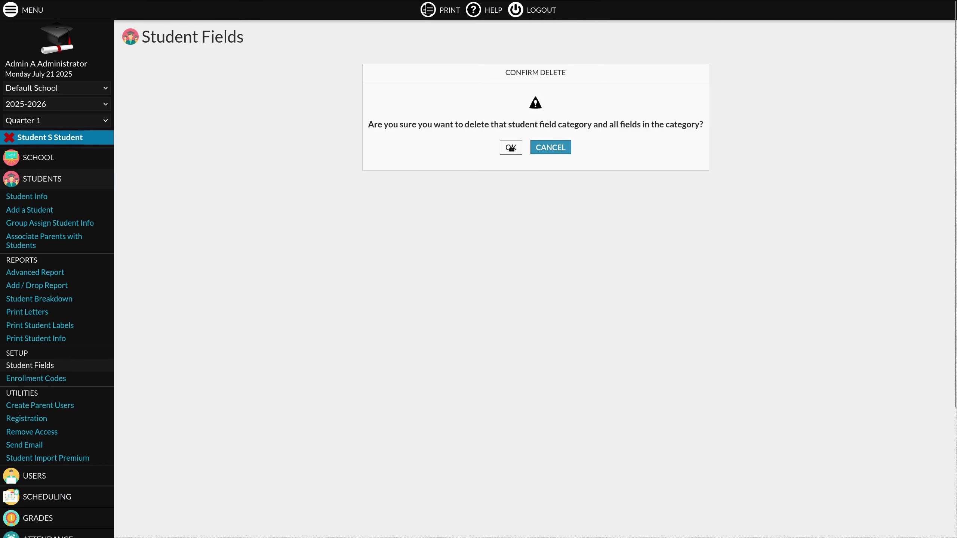
{"action": "left_click", "coordinate": [510, 147]}
- Clear the current student, search for two students at once with comma-separated RosarioSIS IDs, and examine the ID column
{"action": "left_click", "coordinate": [26, 196]}
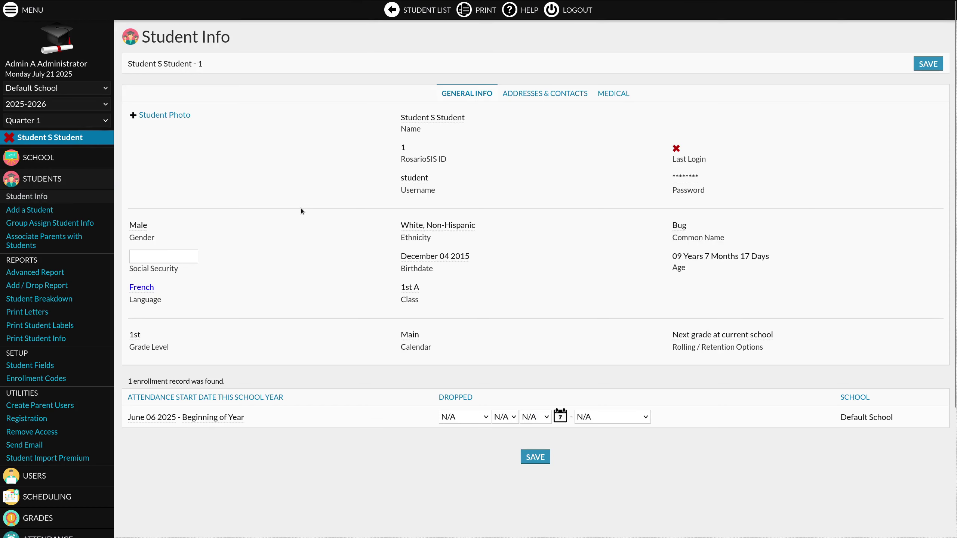
{"action": "left_click", "coordinate": [9, 137]}
{"action": "left_click", "coordinate": [553, 129]}
{"action": "type", "text": "1,2"}
{"action": "key", "text": "Left"}
{"action": "key", "text": "Left"}
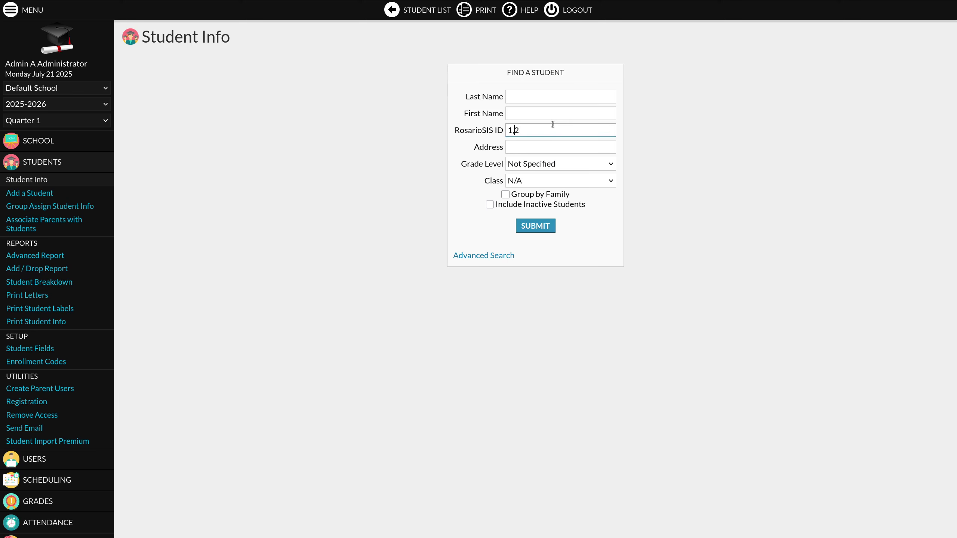
{"action": "left_click", "coordinate": [544, 226]}
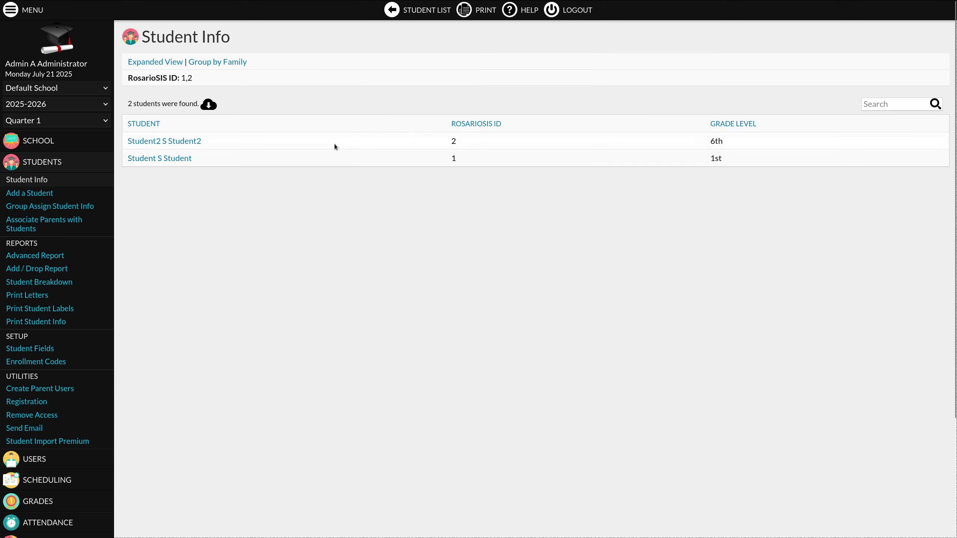
{"action": "double_click", "coordinate": [453, 141]}
- Run an advanced student search excluding Kindergarten and 1st grade and including inactive students, and examine the student's status
{"action": "left_click", "coordinate": [26, 180]}
{"action": "left_click", "coordinate": [526, 148]}
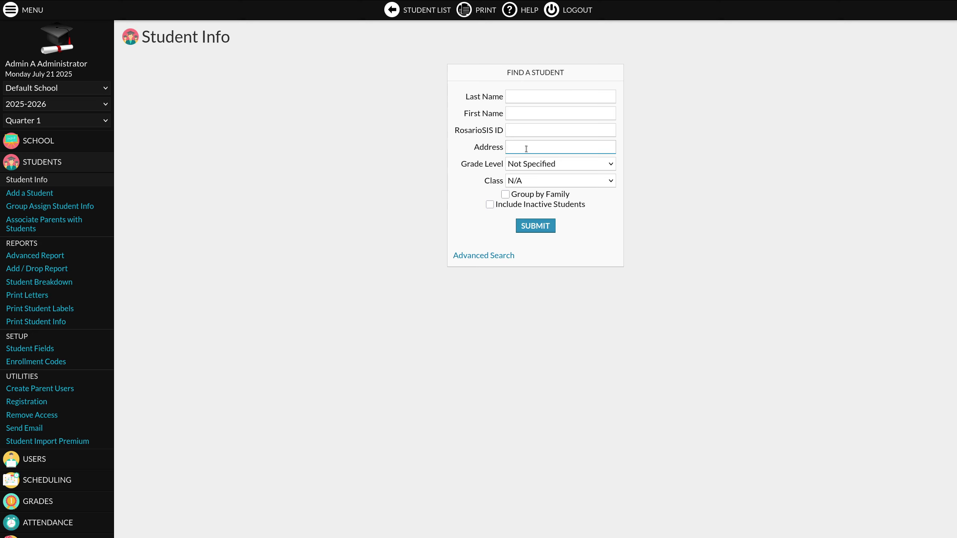
{"action": "left_click", "coordinate": [525, 167]}
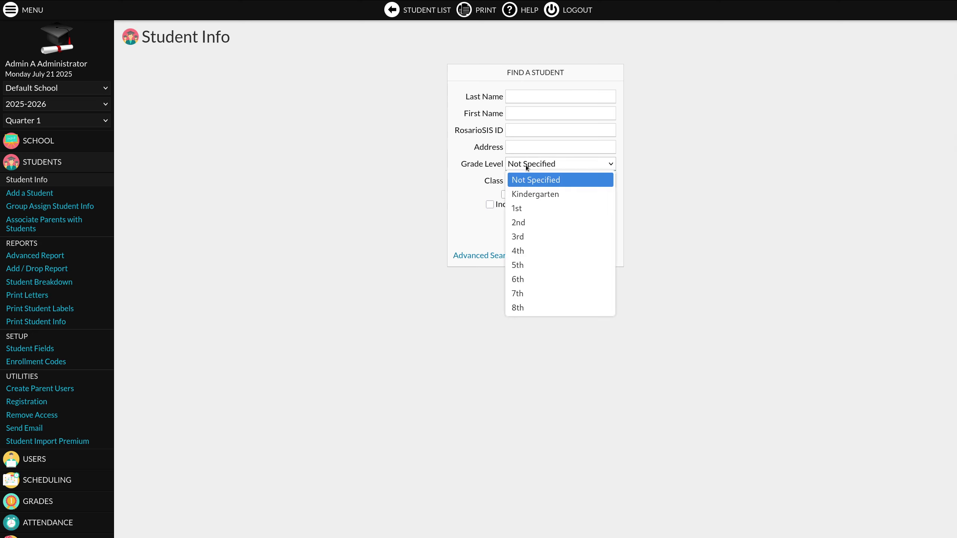
{"action": "left_click", "coordinate": [522, 165]}
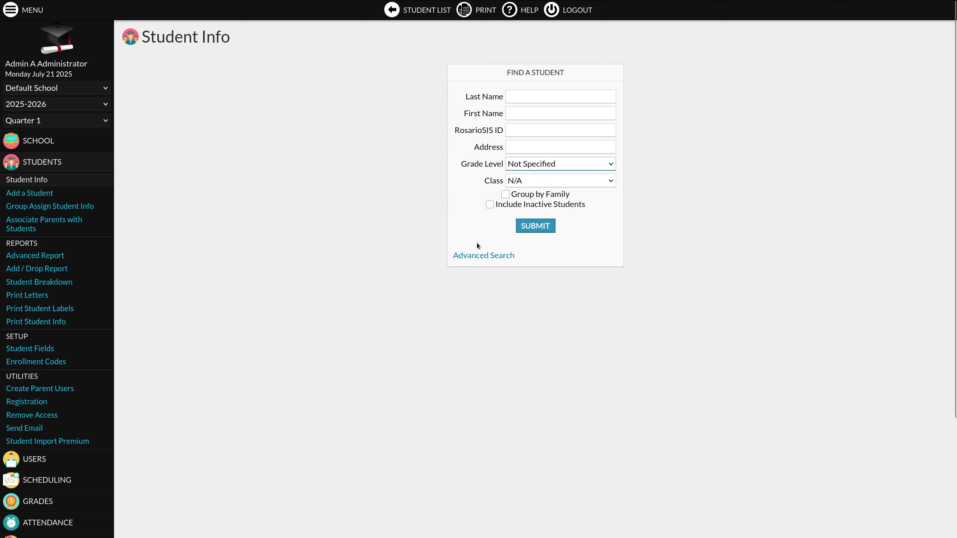
{"action": "left_click", "coordinate": [476, 256]}
{"action": "double_click", "coordinate": [828, 151]}
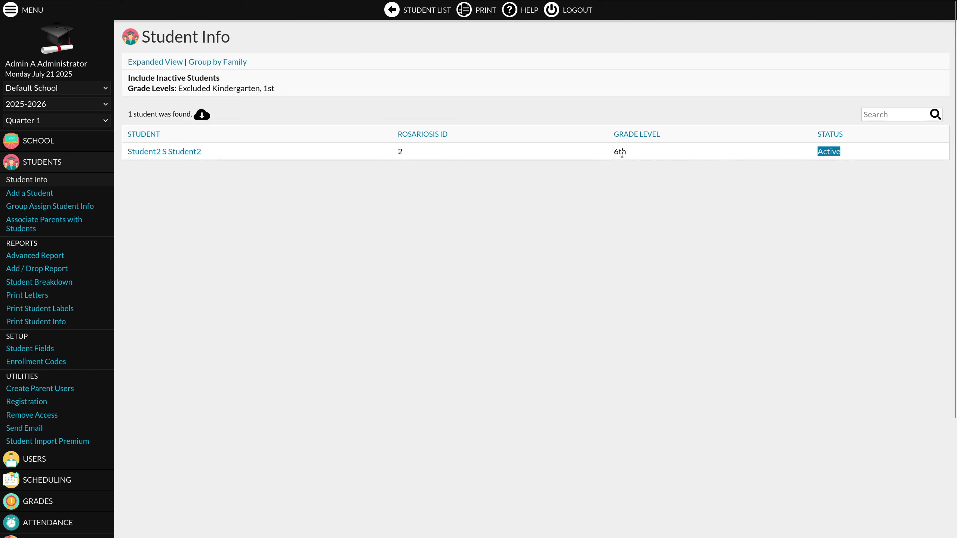
- Change the month of the 6th-grade student's attendance start date to October 2025 without saving, and clear the current student
{"action": "left_click", "coordinate": [198, 152]}
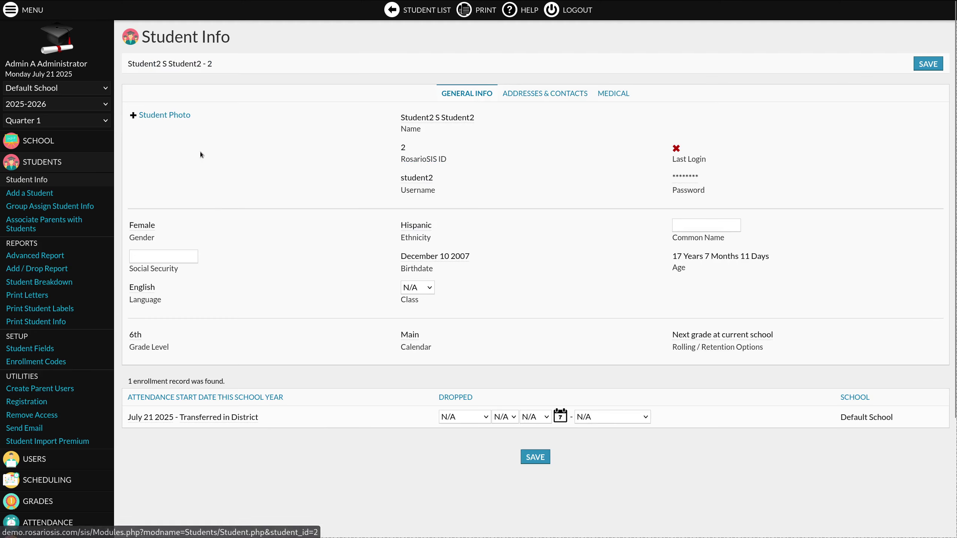
{"action": "left_click", "coordinate": [152, 419]}
{"action": "left_click", "coordinate": [152, 418]}
{"action": "left_click", "coordinate": [151, 525]}
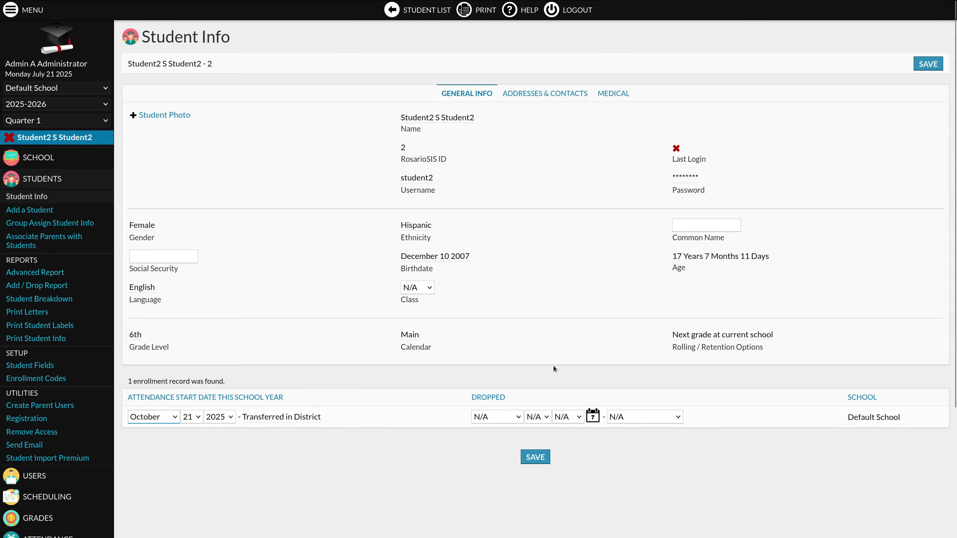
{"action": "left_click", "coordinate": [9, 138]}
- Examine the Scheduling, Attendance, Grades, Eligibility, Food Service, Discipline and Student Billing widgets in the advanced student search
{"action": "left_click", "coordinate": [450, 441]}
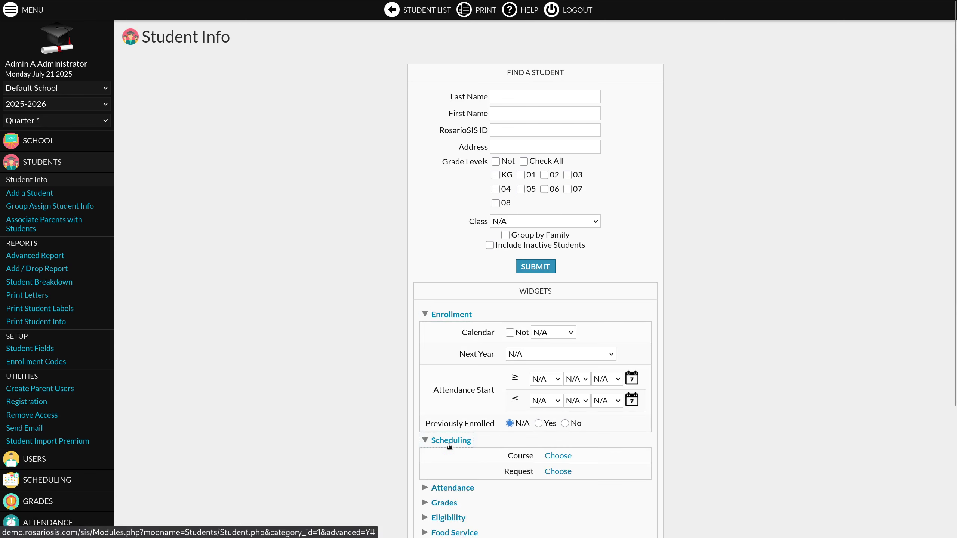
{"action": "scroll", "coordinate": [449, 446], "scroll_direction": "down", "scroll_amount": 4}
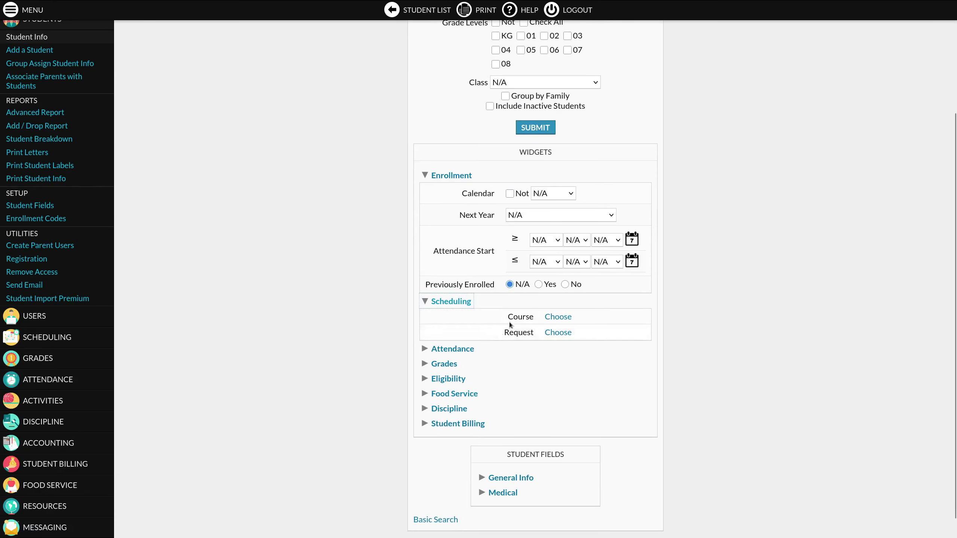
{"action": "left_click", "coordinate": [453, 349]}
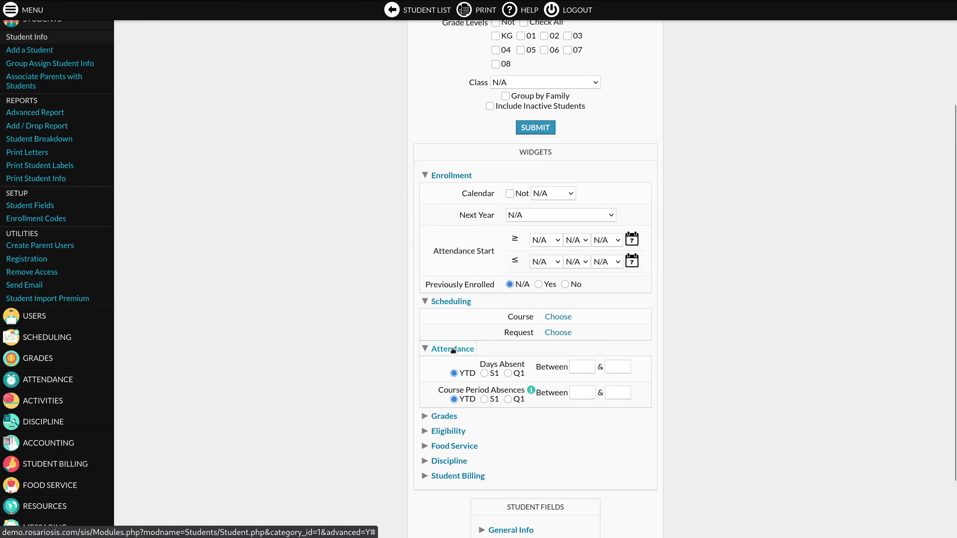
{"action": "left_click", "coordinate": [448, 417]}
{"action": "scroll", "coordinate": [456, 412], "scroll_direction": "down", "scroll_amount": 2}
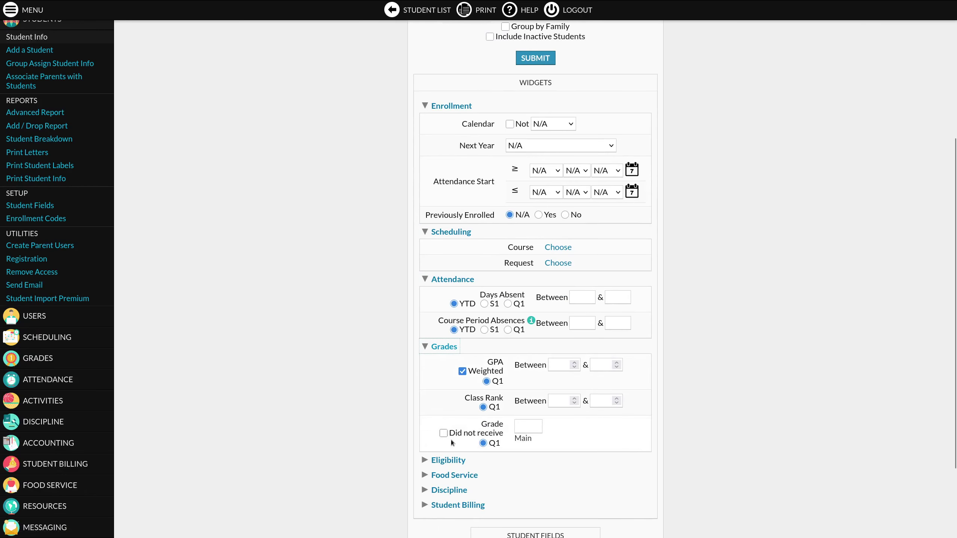
{"action": "left_click", "coordinate": [448, 460]}
{"action": "scroll", "coordinate": [488, 334], "scroll_direction": "down", "scroll_amount": 4}
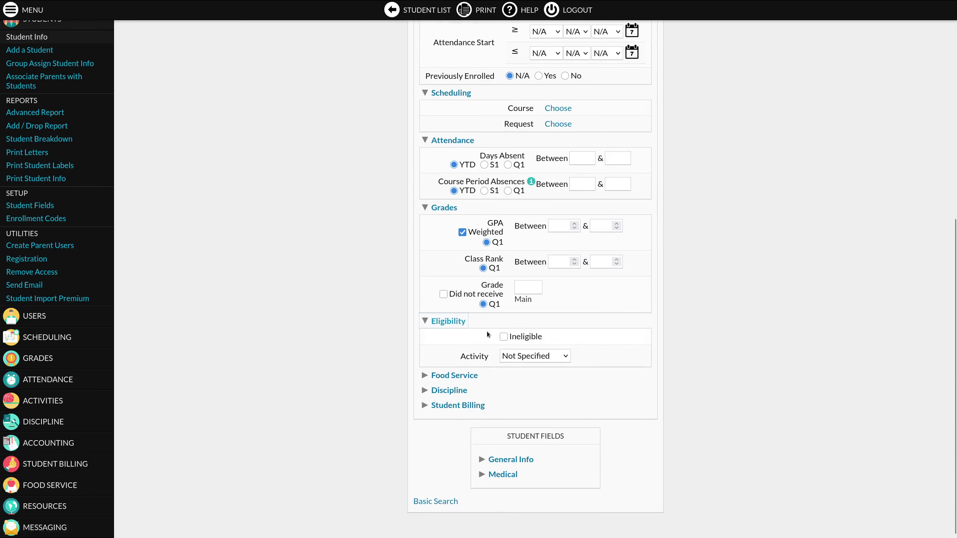
{"action": "left_click", "coordinate": [463, 375]}
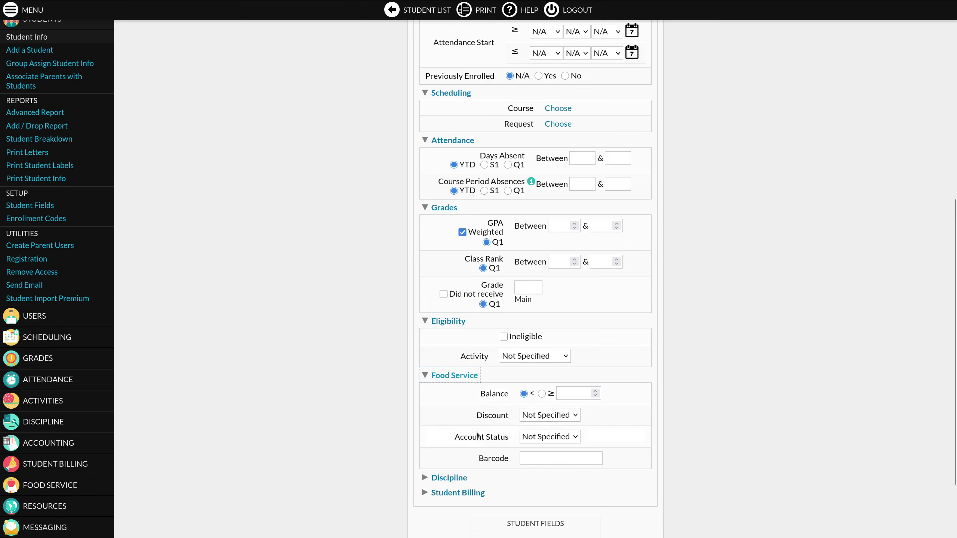
{"action": "left_click", "coordinate": [449, 478]}
{"action": "scroll", "coordinate": [486, 408], "scroll_direction": "down", "scroll_amount": 6}
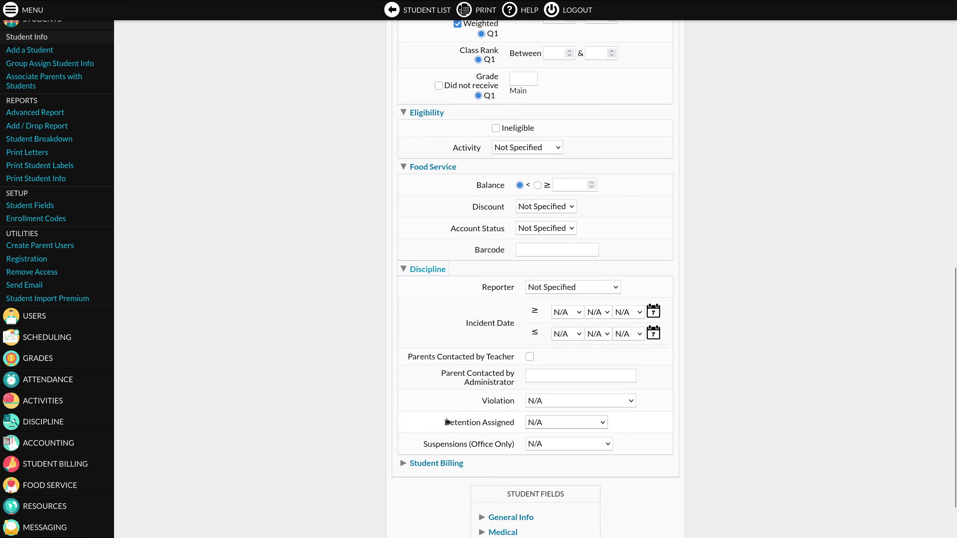
{"action": "left_click", "coordinate": [437, 463]}
{"action": "scroll", "coordinate": [437, 463], "scroll_direction": "down", "scroll_amount": 2}
- Open the Users module and display its user field categories in the User Fields setup
{"action": "mouse_move", "coordinate": [71, 318]}
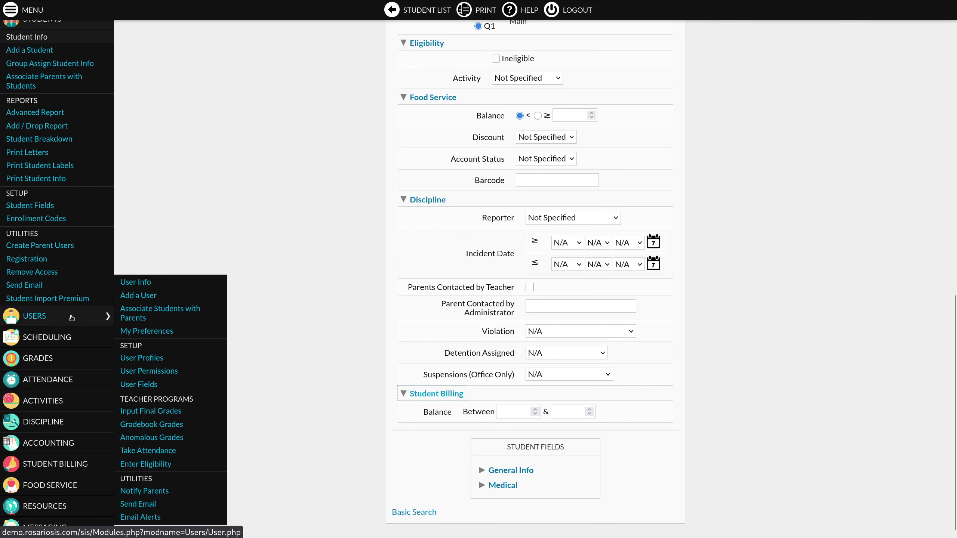
{"action": "left_click", "coordinate": [71, 318]}
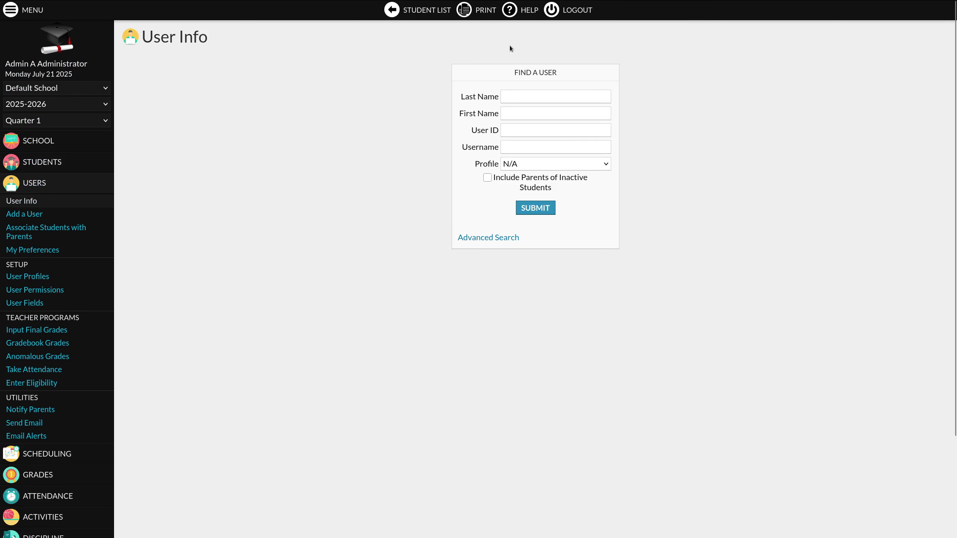
{"action": "left_click", "coordinate": [25, 303]}
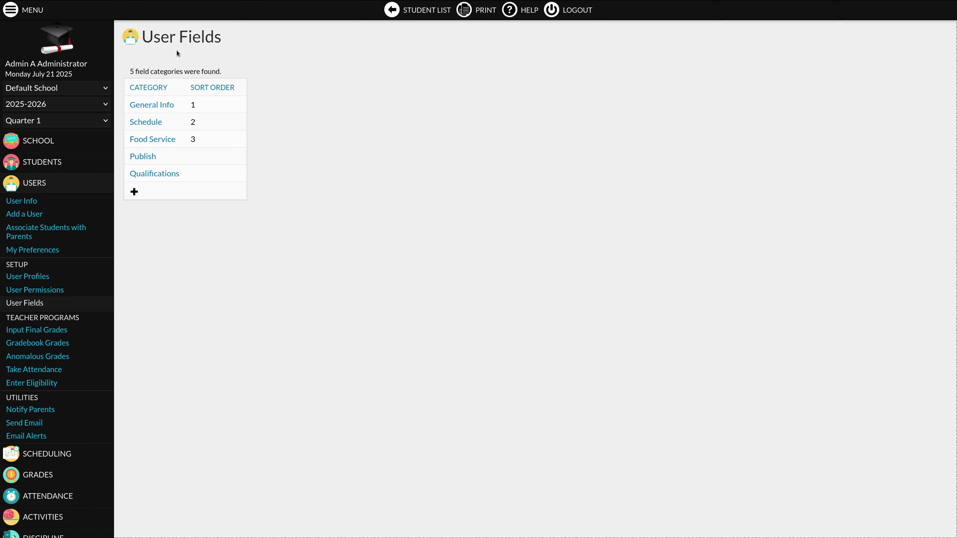